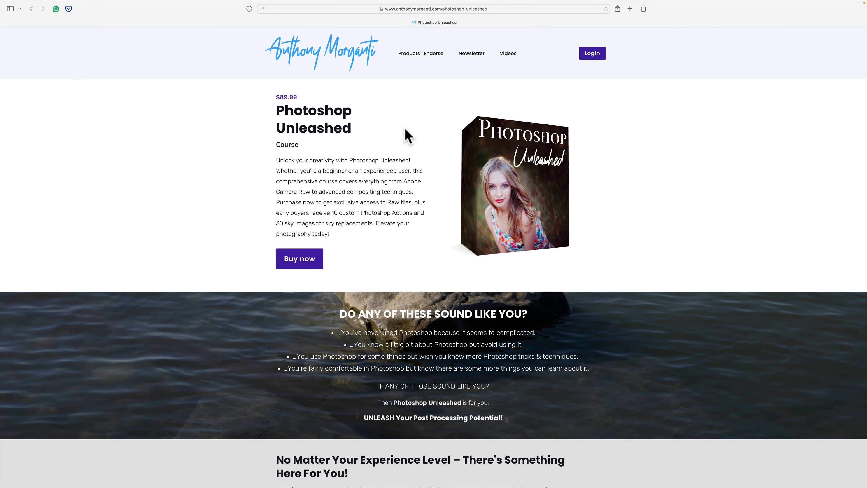
Step: Look through the Photoshop Unleashed course page, covering its description, lesson list and downloadable files
scroll(408, 137, "down", 7)
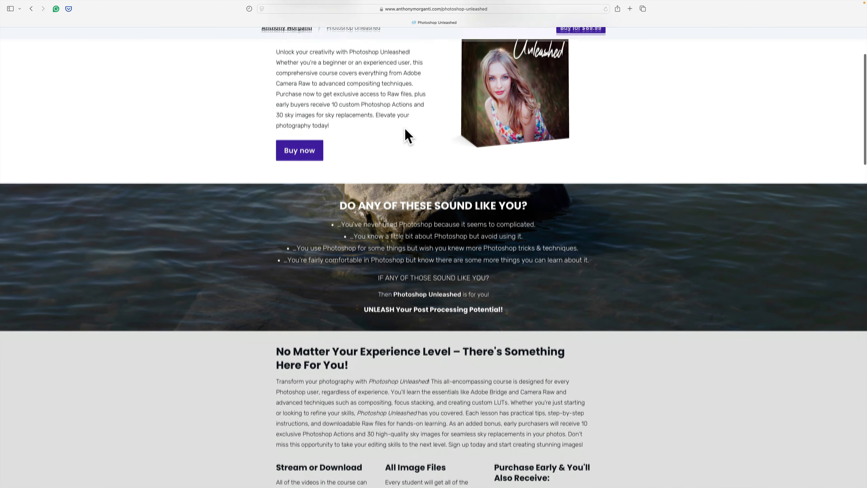
scroll(405, 127, "down", 6)
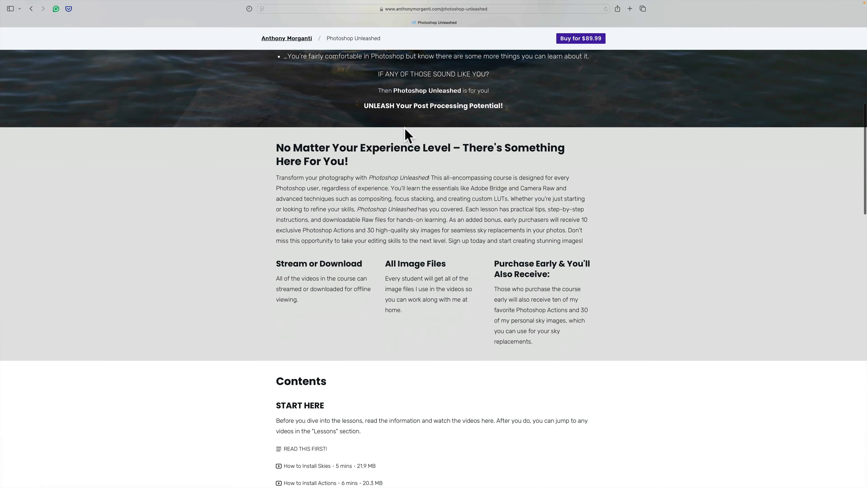
scroll(406, 129, "down", 6)
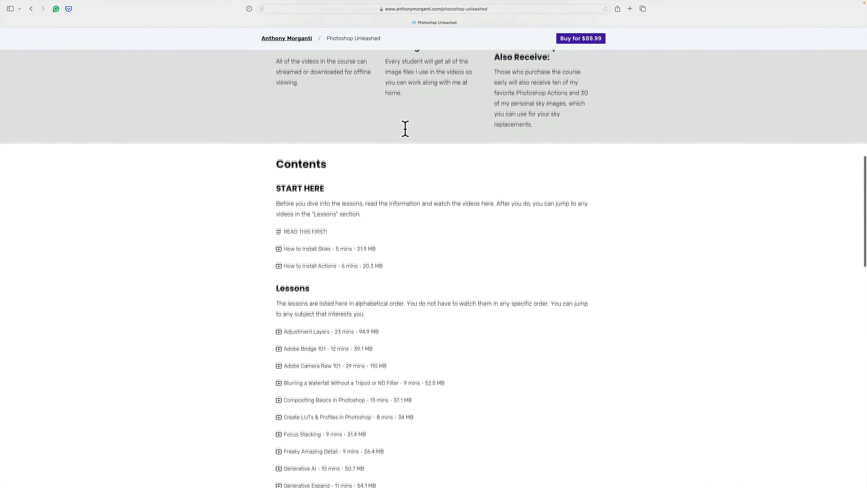
scroll(408, 136, "down", 5)
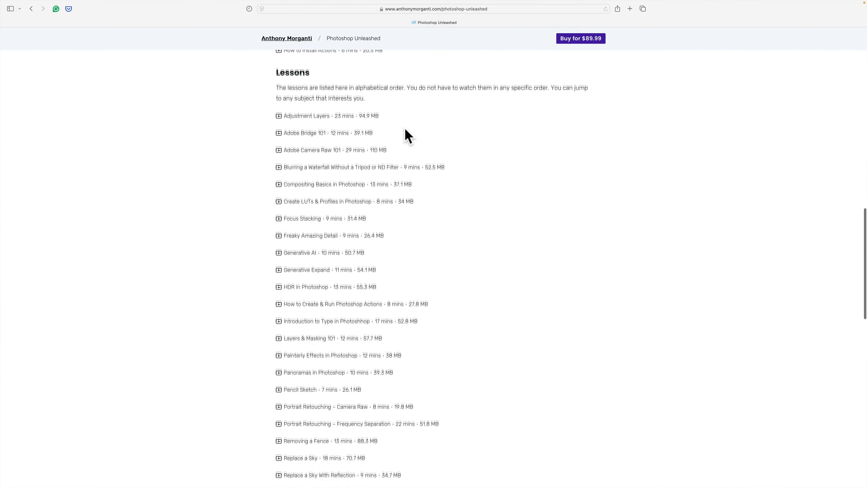
scroll(405, 129, "down", 8)
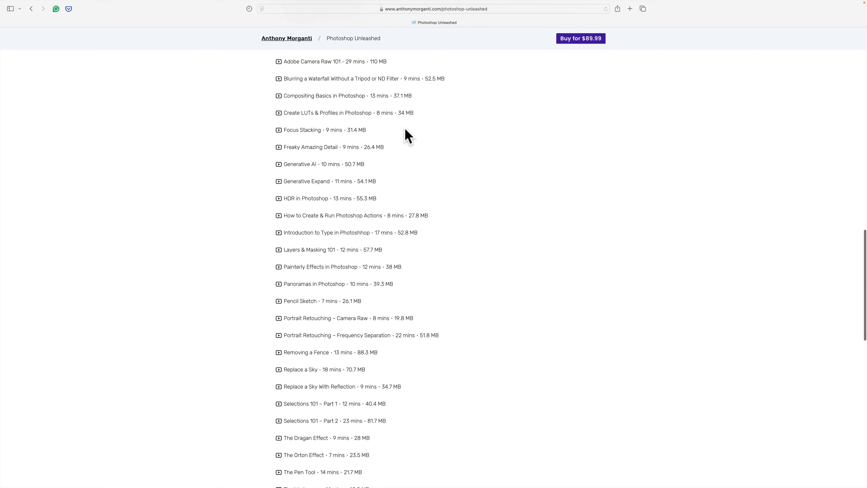
scroll(409, 136, "down", 11)
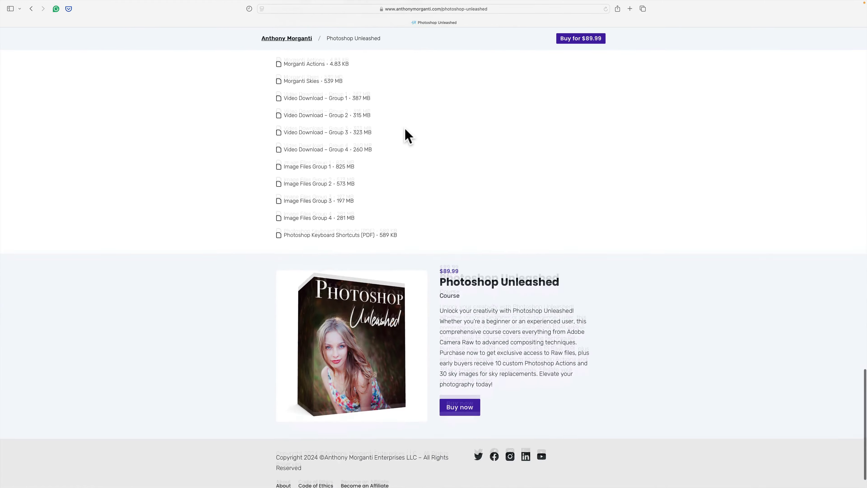
scroll(408, 136, "up", 4)
scroll(408, 137, "up", 20)
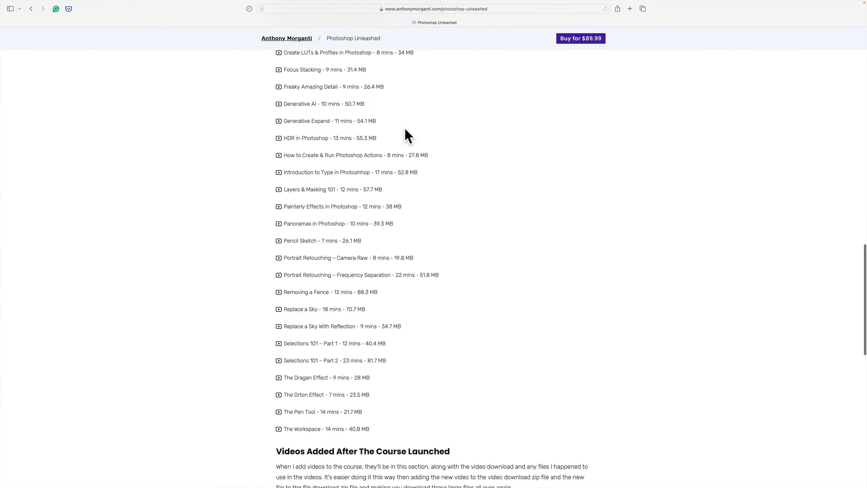
Step: Switch to Photoshop and open _DSC3533.dng from the Desktop folder, passing it through Camera Raw with its existing edits
key("ctrl+Left")
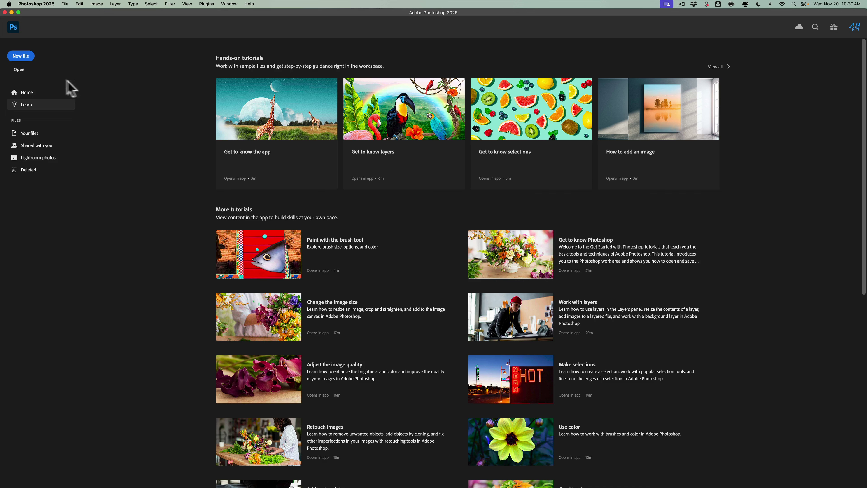
left_click(20, 69)
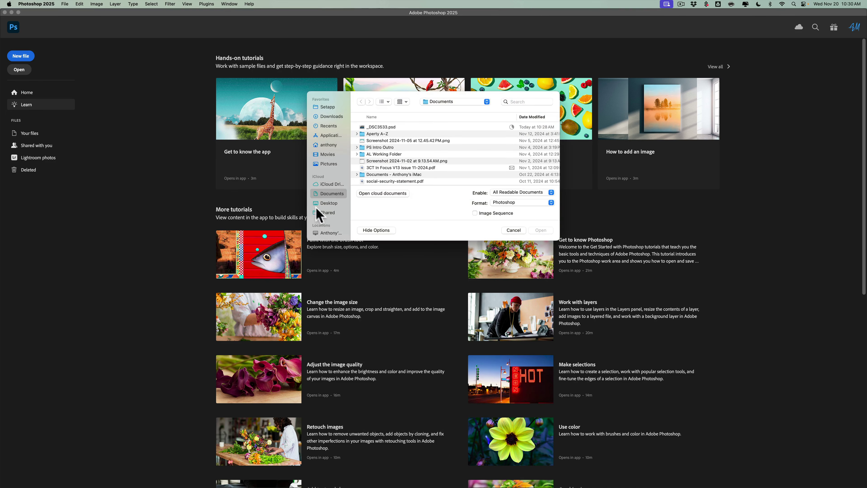
left_click(324, 205)
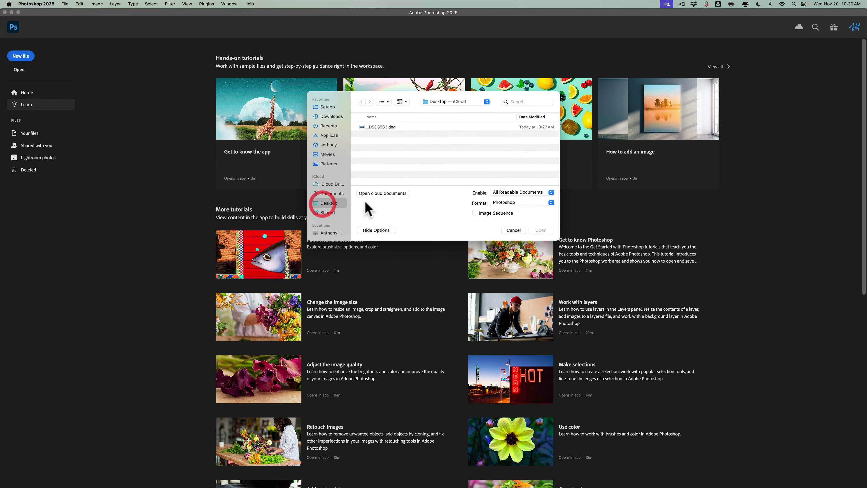
left_click(379, 129)
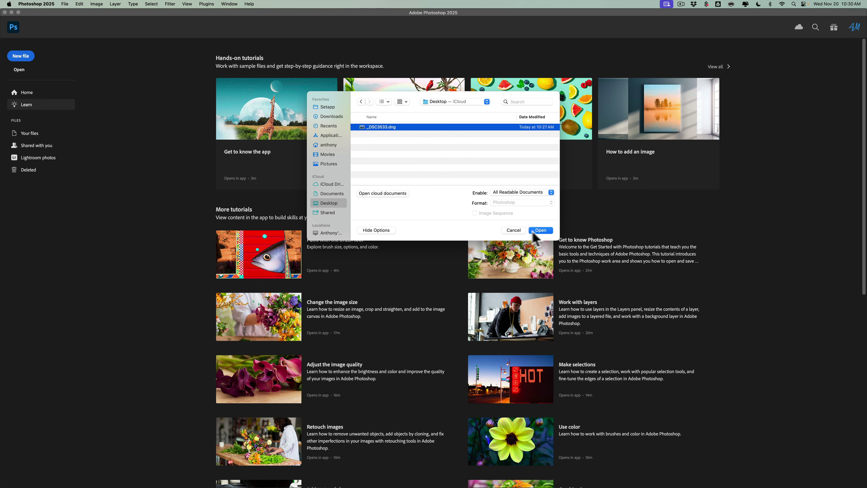
left_click(541, 231)
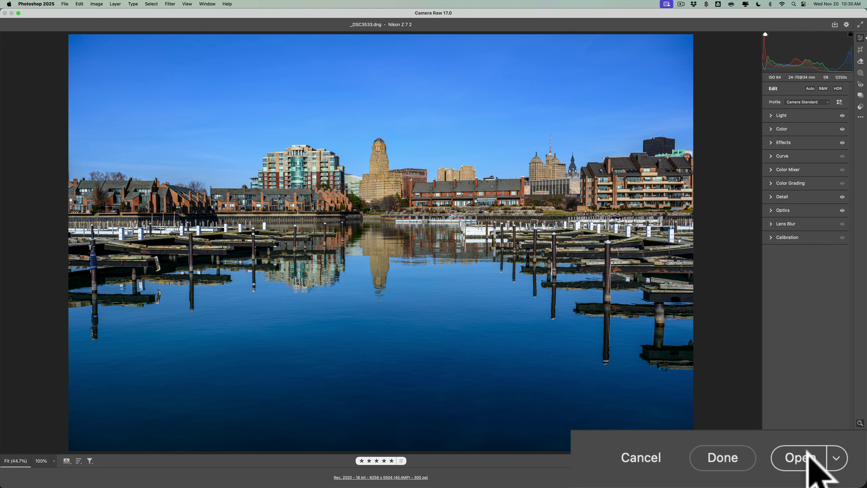
left_click(808, 456)
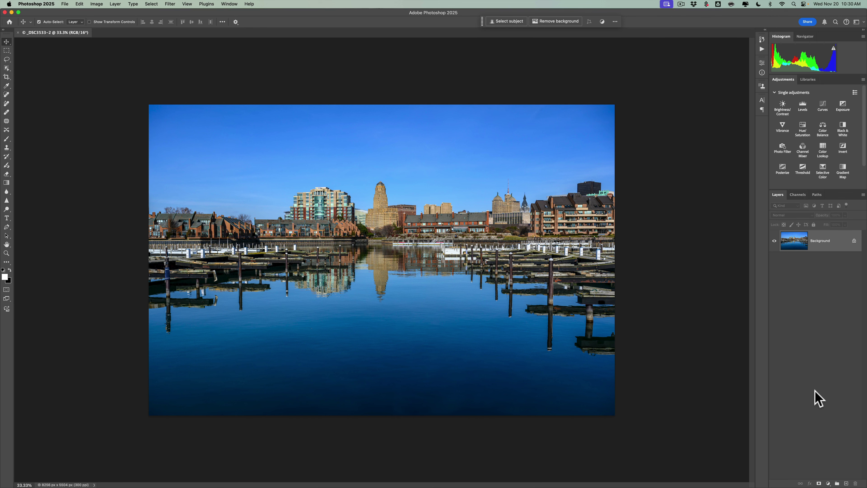
Step: Duplicate the Background layer and hide the copy above it
key("super")
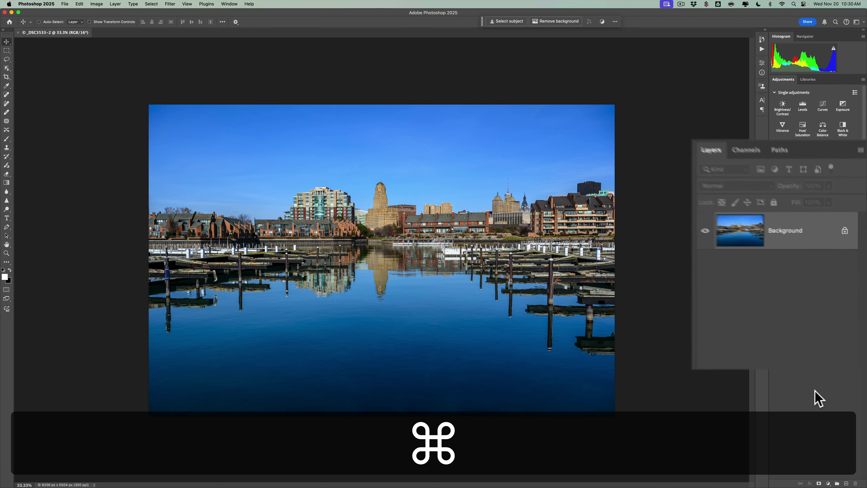
key("super+j")
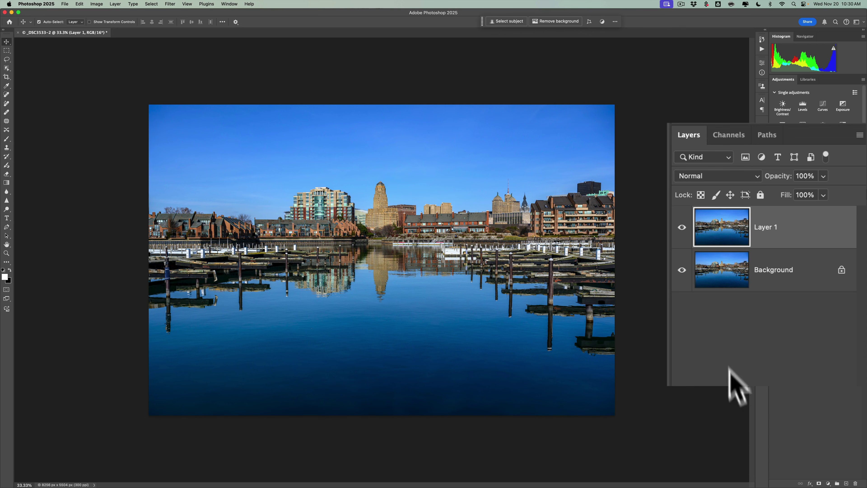
left_click(682, 227)
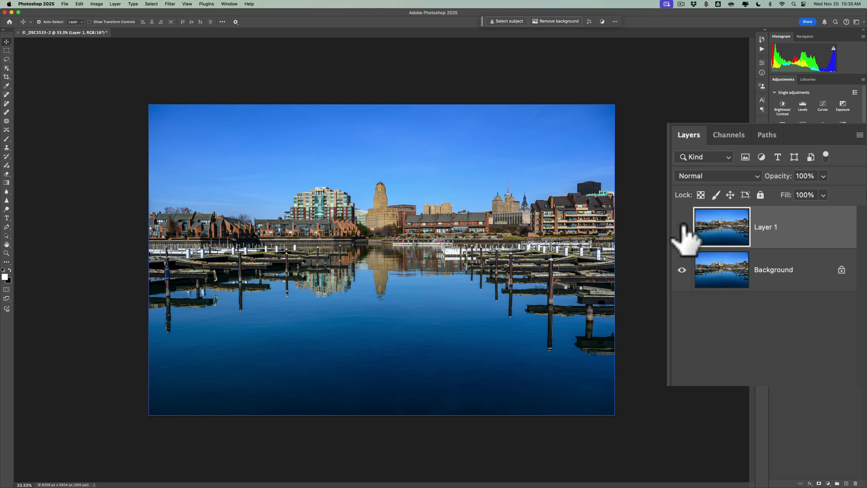
left_click(683, 227)
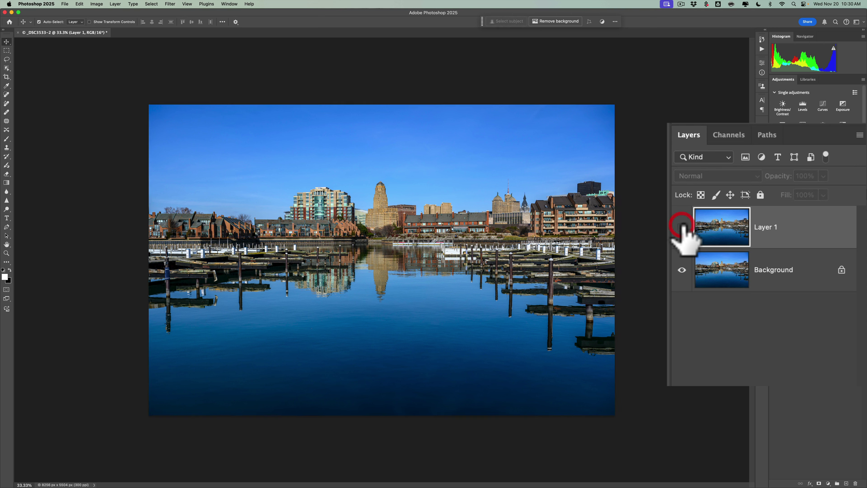
Step: Start Sky Replacement on the Background layer and move its dialog closer to the photo
left_click(721, 266)
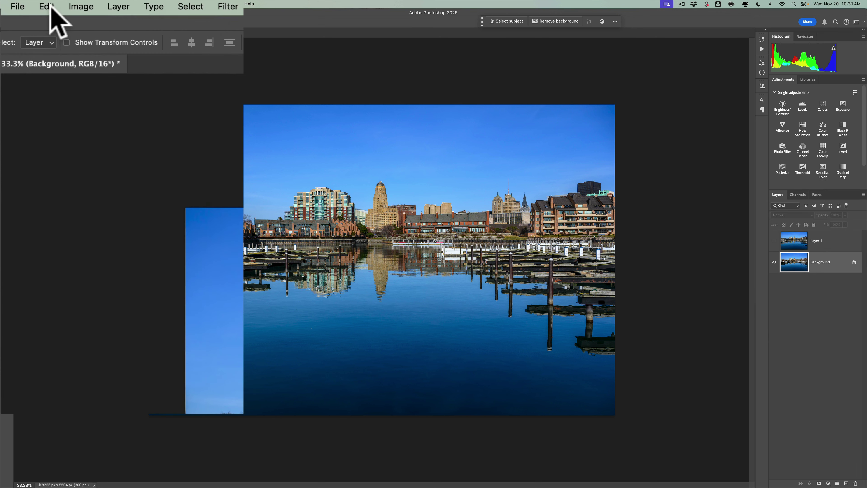
left_click(63, 4)
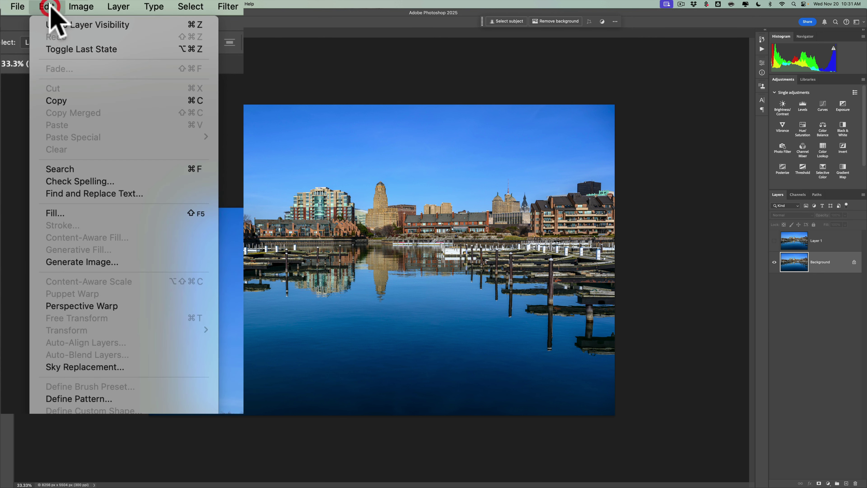
left_click(92, 368)
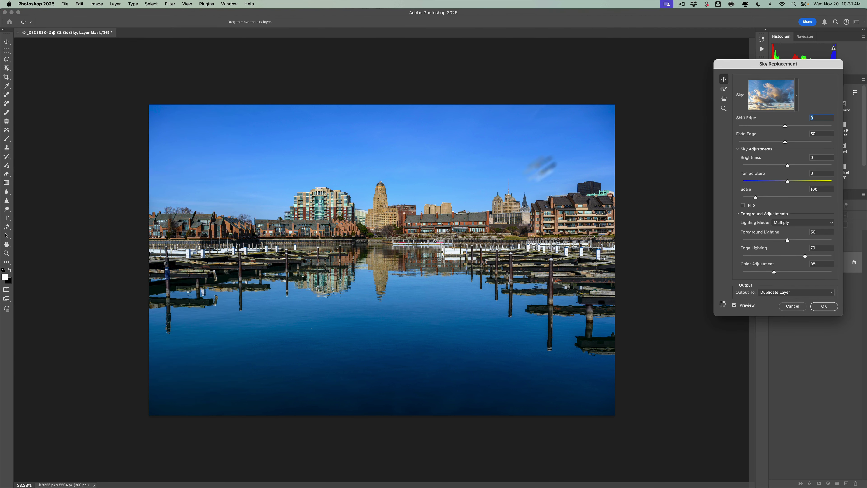
left_click_drag(770, 64, 679, 52)
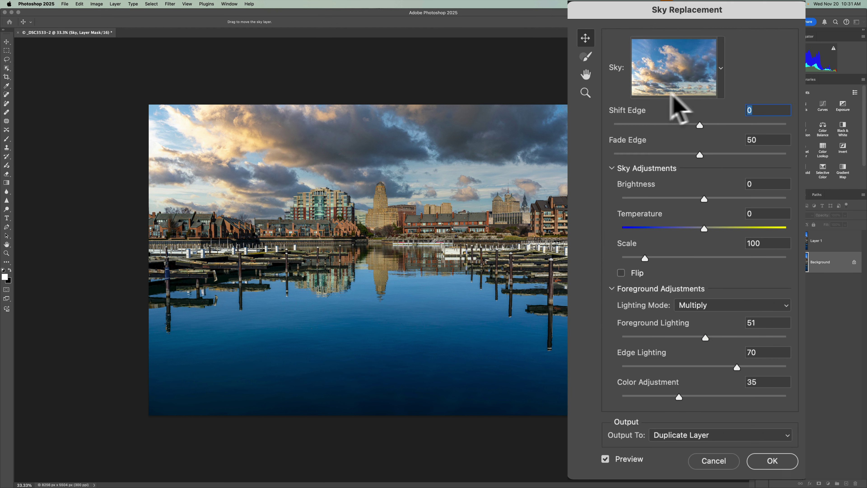
Step: Browse the Morganti sky group and choose the blue sky with long contrails as the replacement sky
left_click(715, 84)
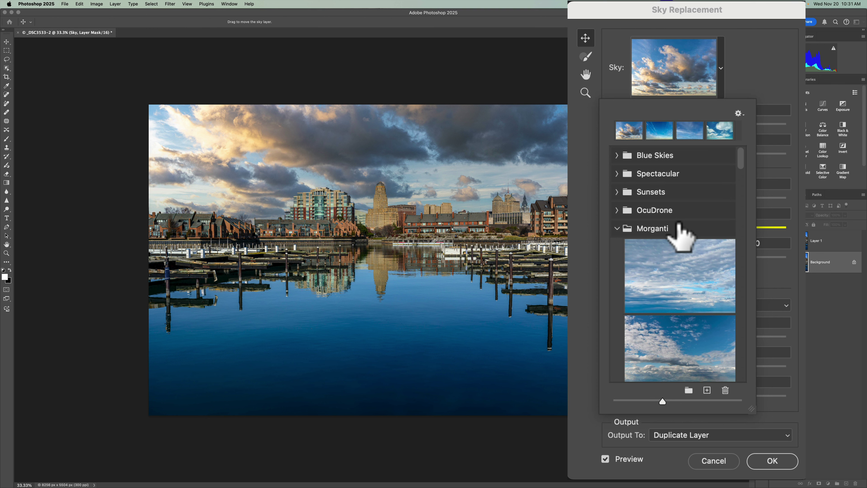
scroll(677, 269, "down", 5)
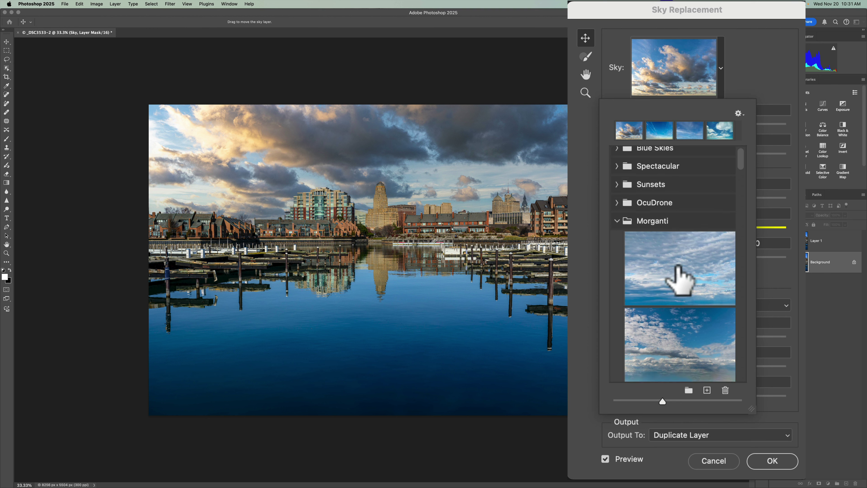
scroll(679, 271, "up", 4)
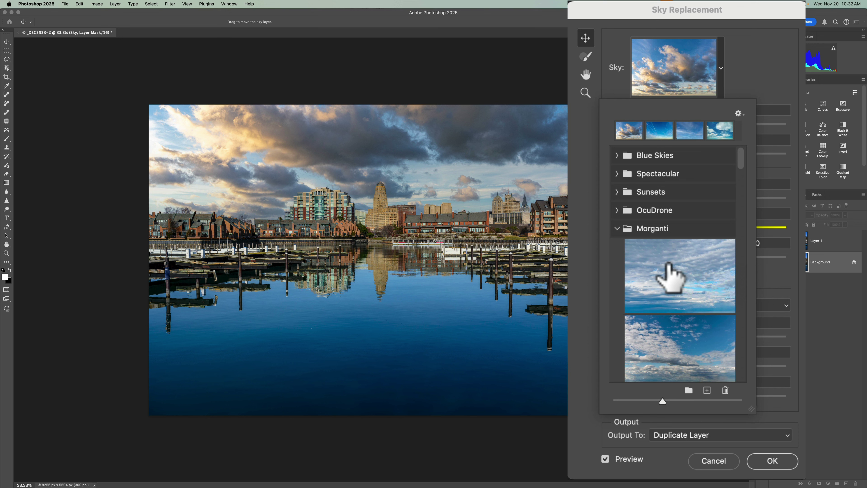
scroll(668, 265, "down", 2)
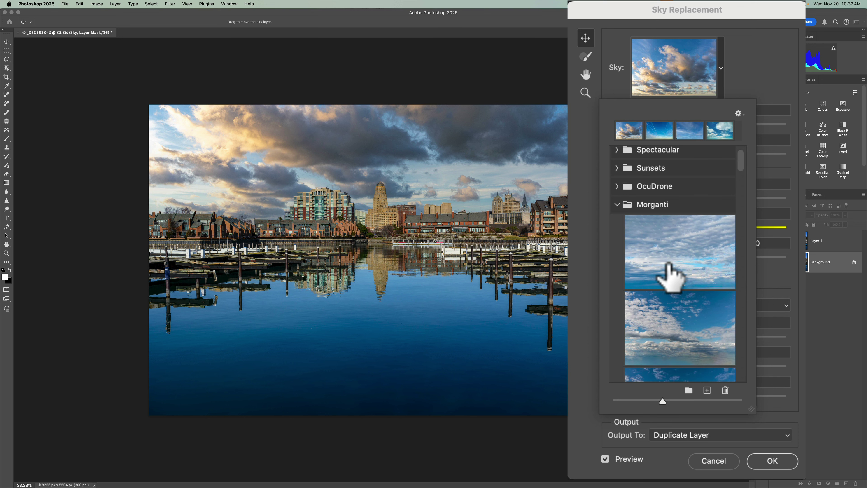
scroll(669, 273, "down", 7)
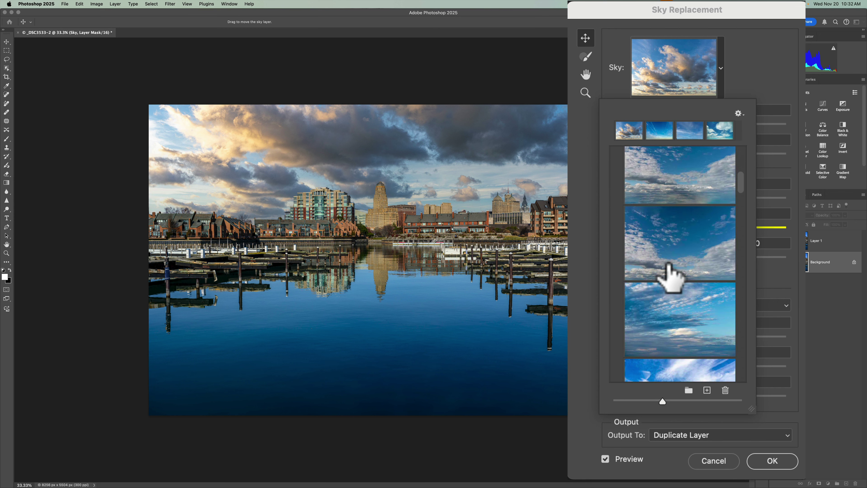
scroll(669, 273, "down", 3)
scroll(669, 273, "down", 3)
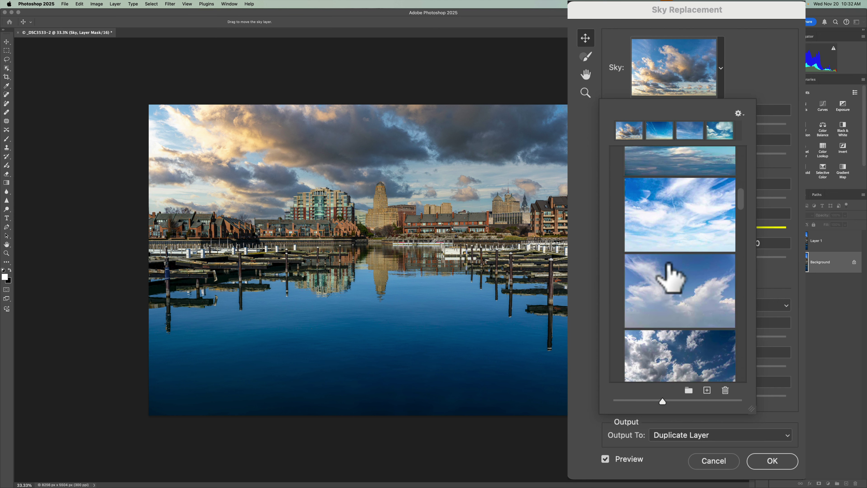
scroll(669, 274, "down", 3)
scroll(669, 273, "down", 3)
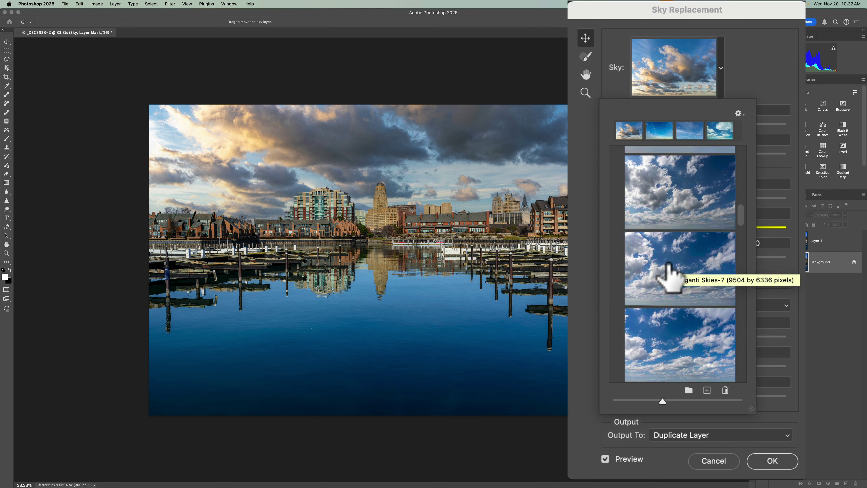
scroll(668, 273, "down", 3)
scroll(668, 274, "down", 10)
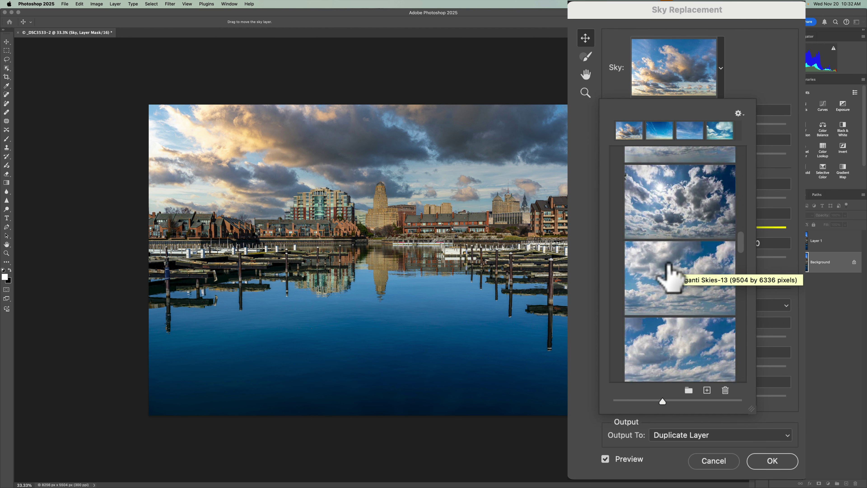
scroll(668, 270, "down", 10)
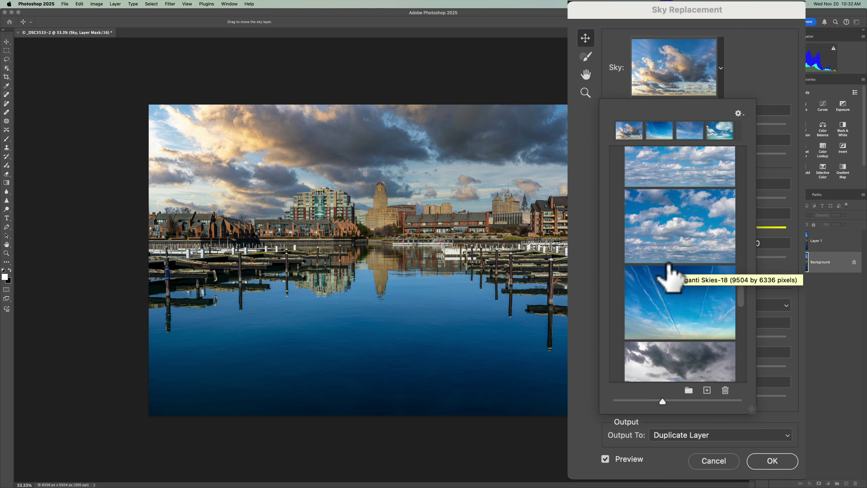
scroll(680, 249, "up", 3)
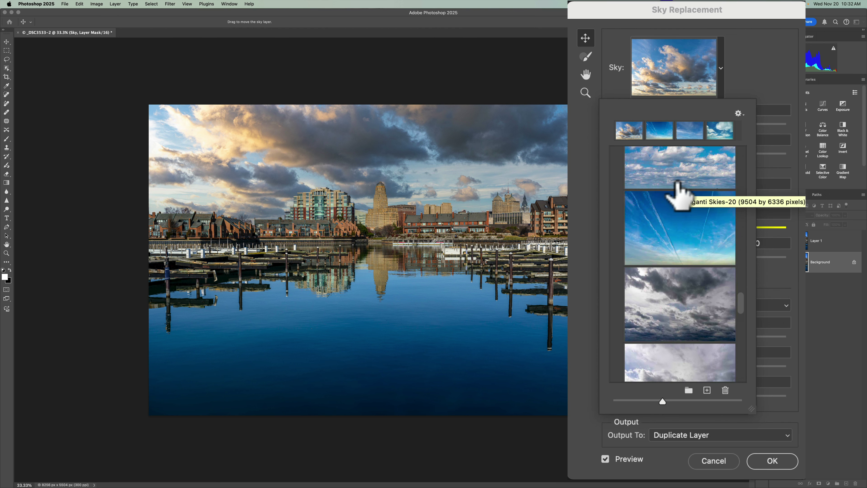
left_click(665, 220)
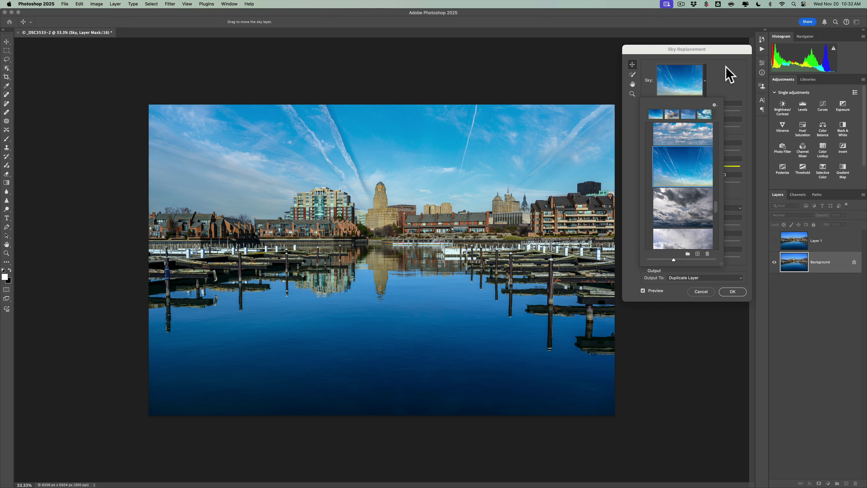
left_click(729, 72)
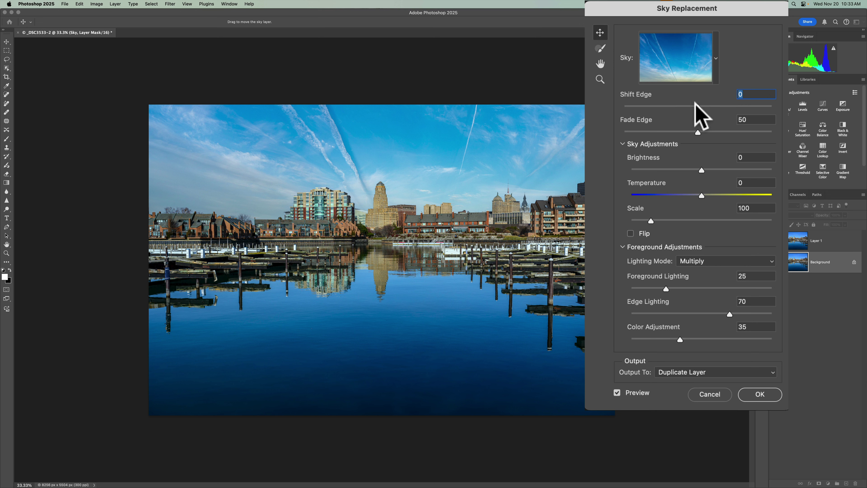
Step: Try Shift Edge at 75 and -54 on the replacement sky and return it to 0, leaving Fade Edge at 50
left_click_drag(695, 104, 754, 106)
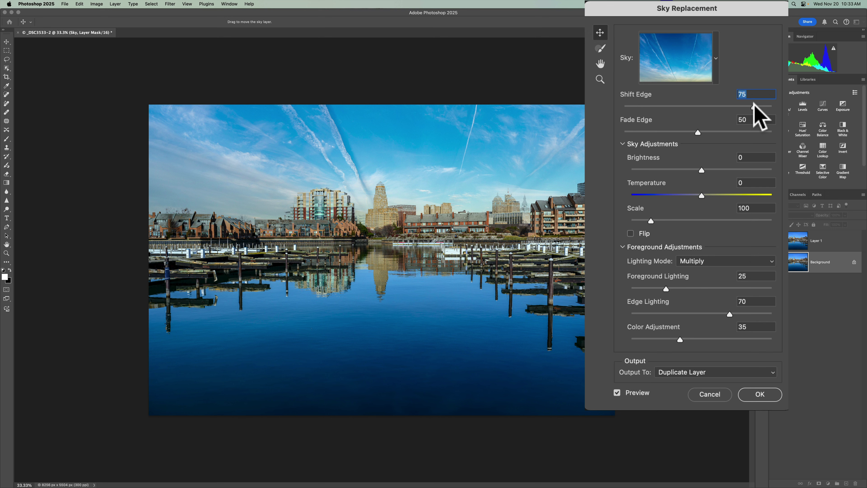
left_click_drag(754, 107, 657, 107)
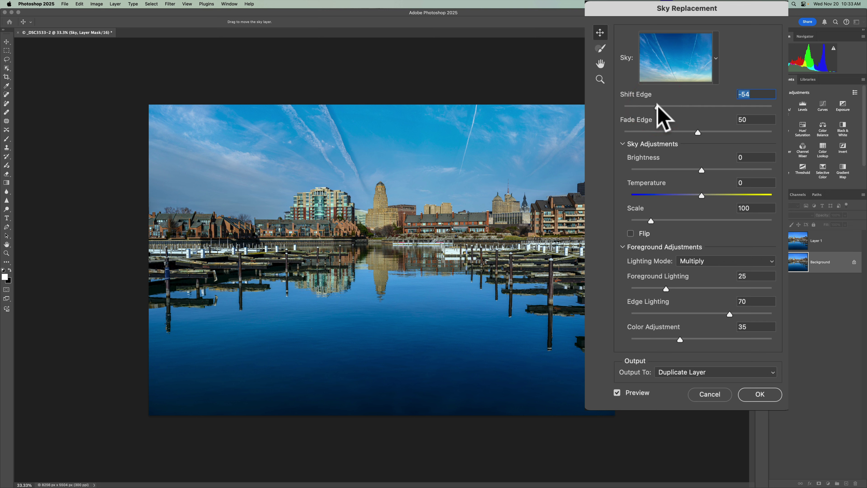
left_click_drag(657, 106, 698, 107)
left_click(699, 109)
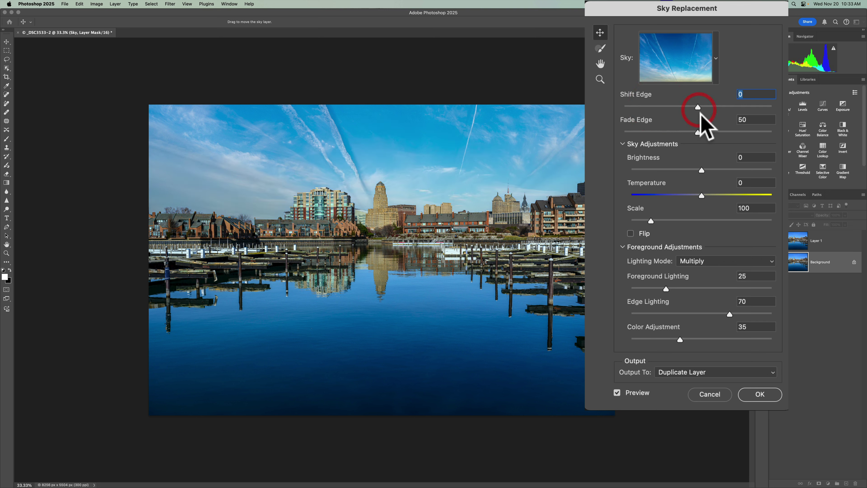
mouse_move(696, 133)
left_mouse_down()
mouse_move(749, 132)
mouse_move(662, 139)
mouse_move(698, 131)
left_mouse_up()
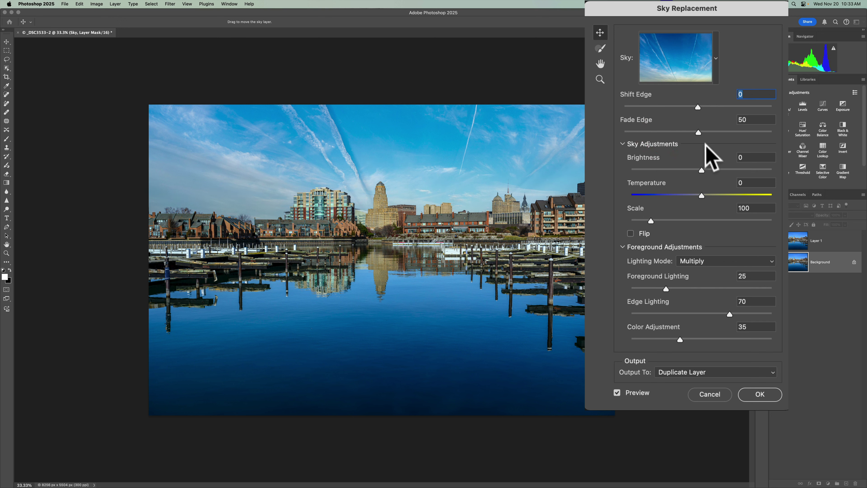
Step: Try a sky temperature of -2 and sky scales of 238 and 70, restoring temperature to 0 and scale to 100
left_click_drag(702, 170, 699, 195)
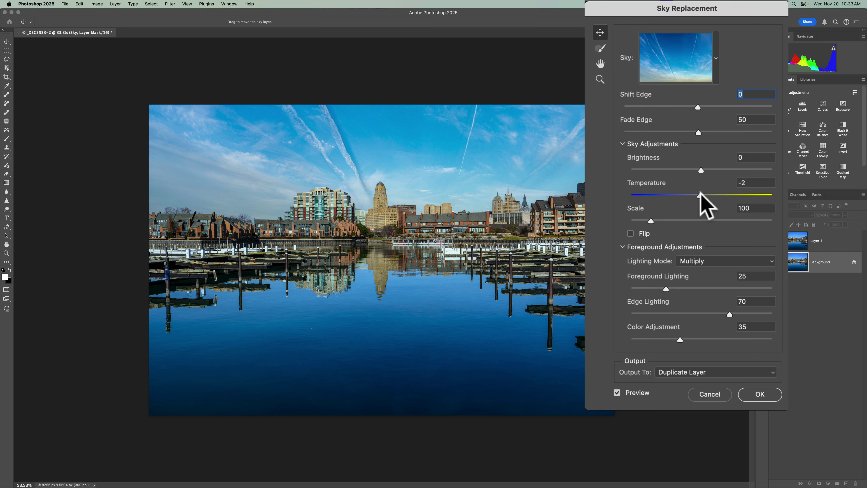
left_click(702, 194)
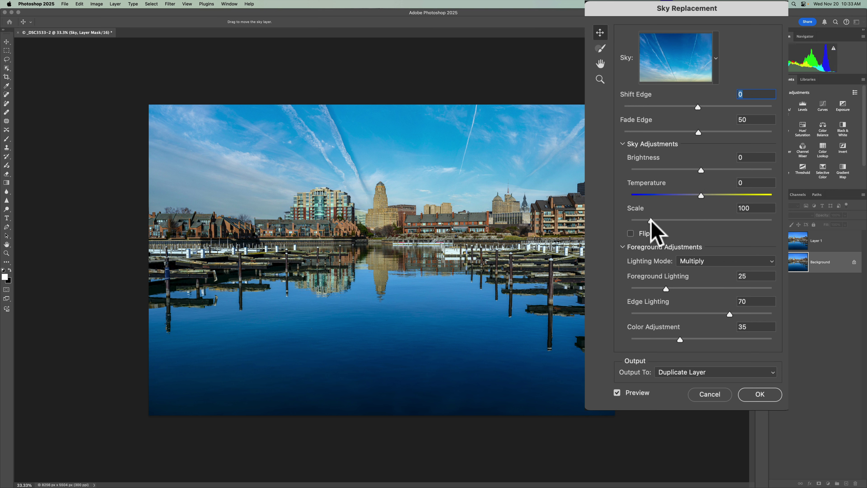
left_click_drag(650, 220, 706, 220)
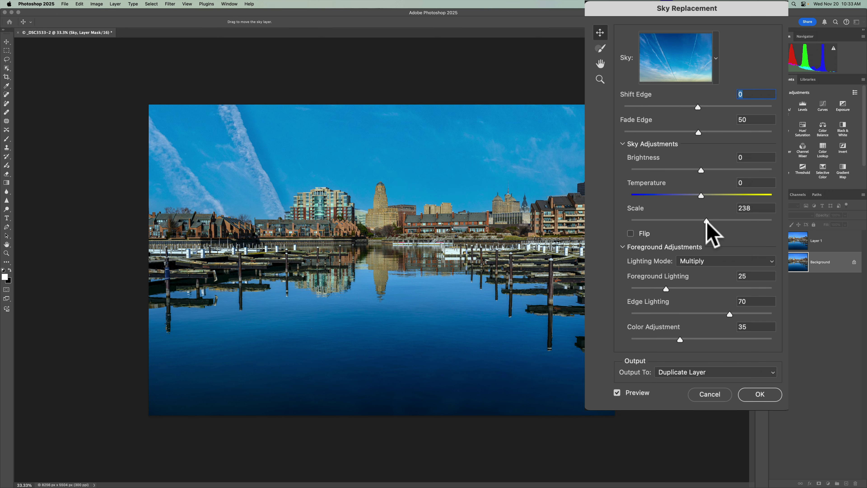
left_click_drag(706, 220, 639, 221)
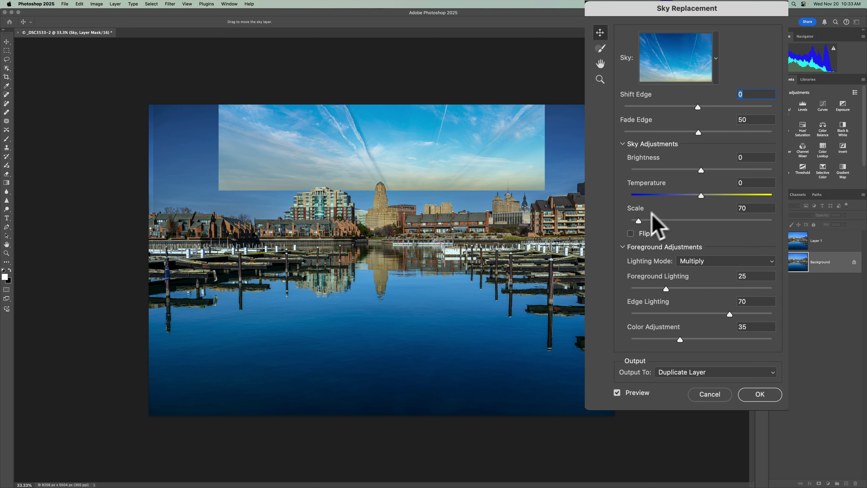
double_click(758, 208)
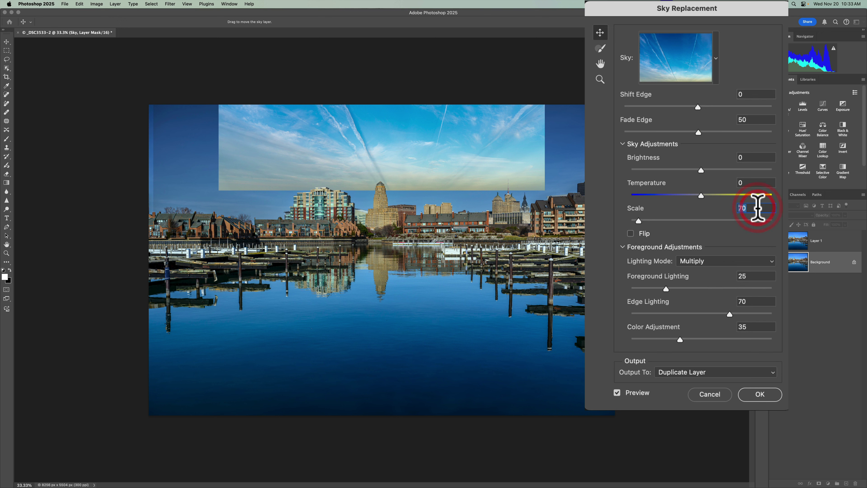
type("100")
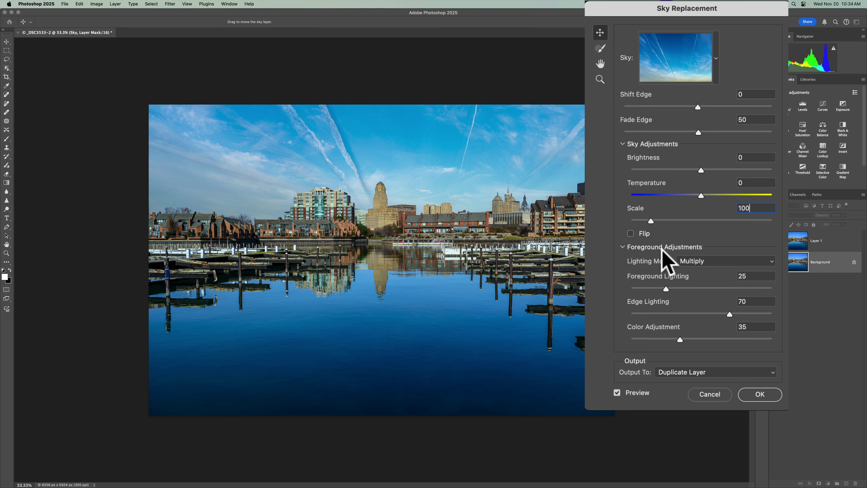
Step: Try the Screen lighting mode for the foreground and switch it back to Multiply
left_click(695, 261)
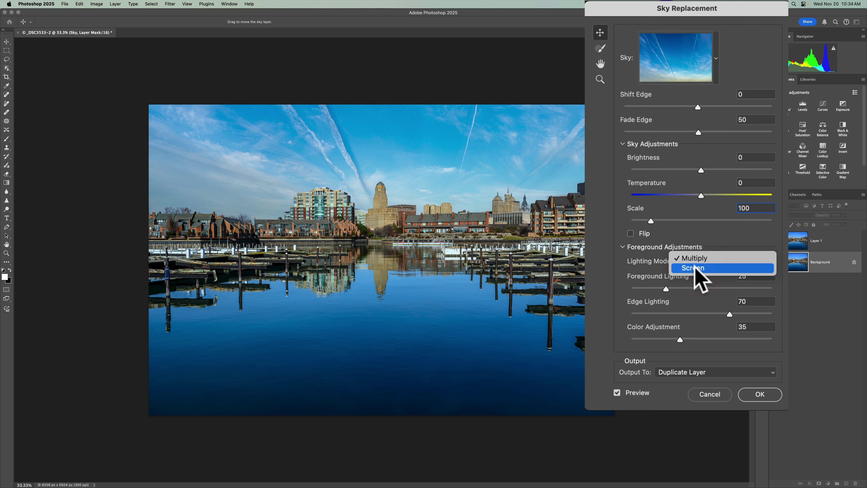
left_click(695, 267)
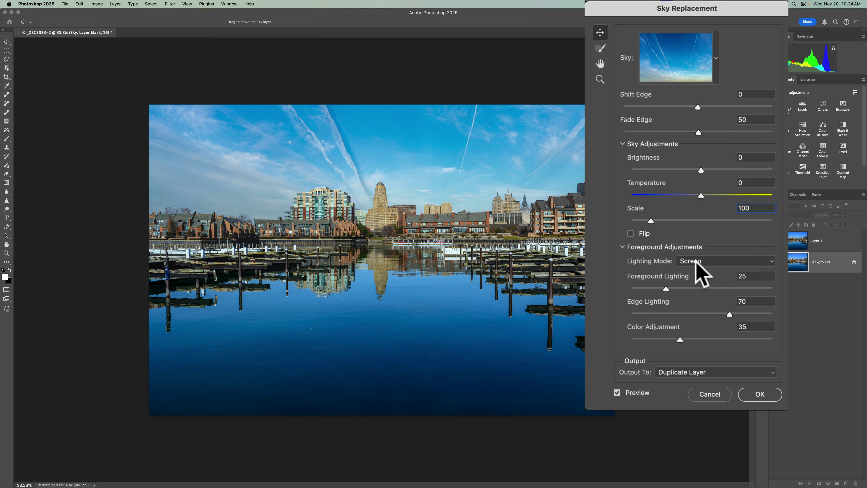
left_click(696, 263)
left_click(693, 248)
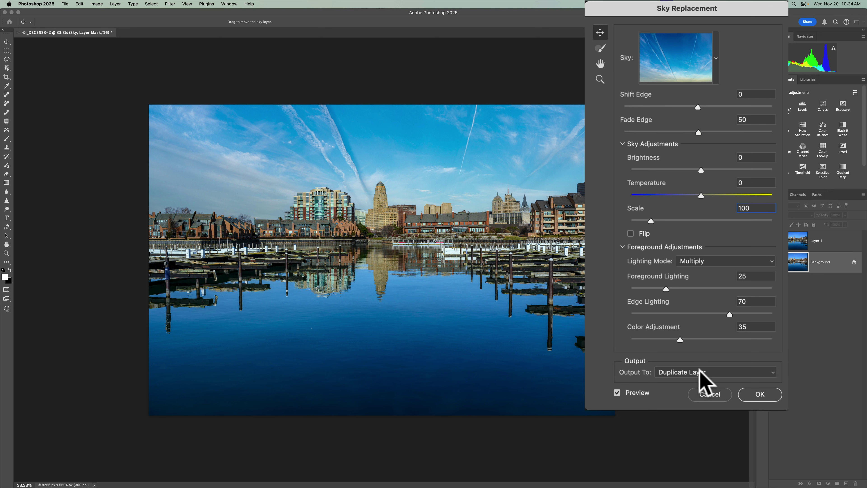
Step: Keep Duplicate Layer as the output and apply the sky replacement
left_click(713, 372)
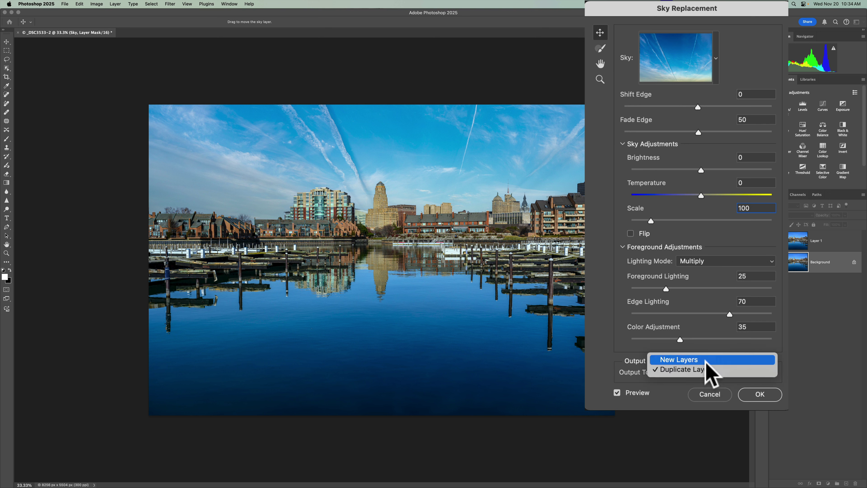
left_click(707, 368)
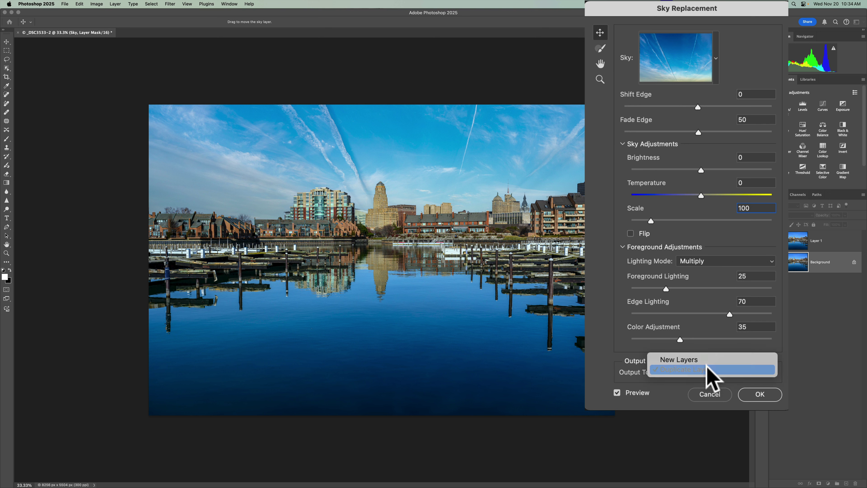
left_click(754, 396)
left_click(755, 395)
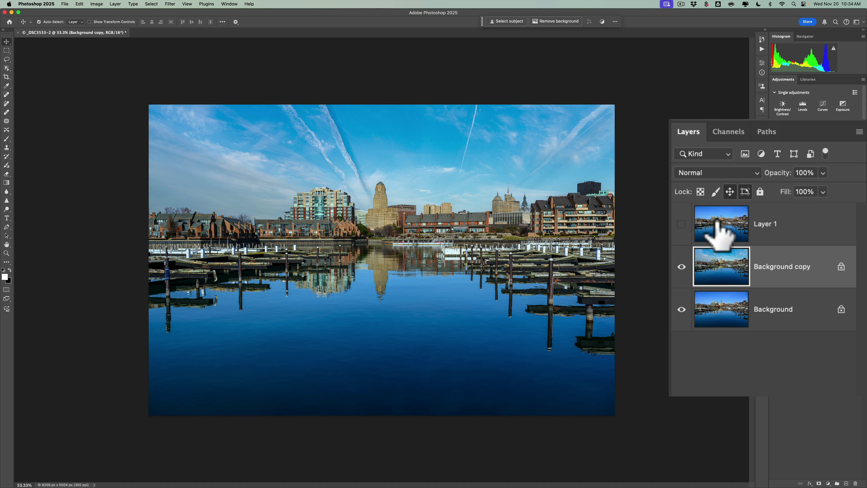
Step: Make Layer 1 visible and flip it vertically with Free Transform
left_click(716, 228)
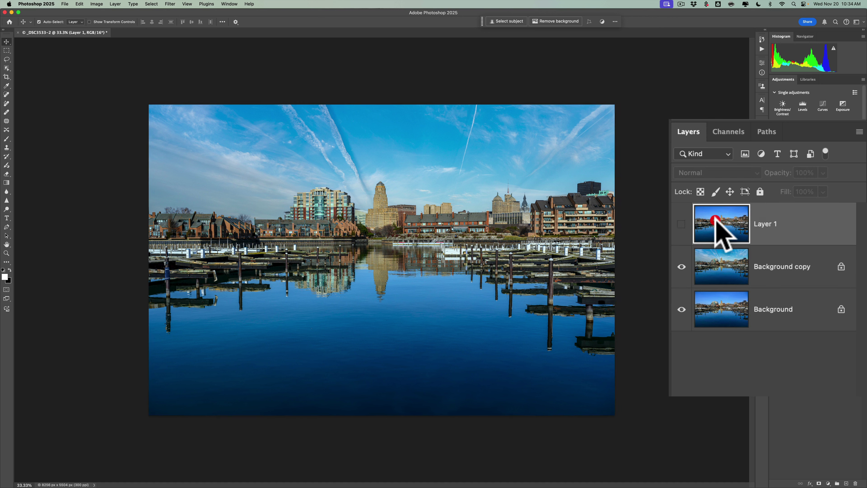
left_click(681, 224)
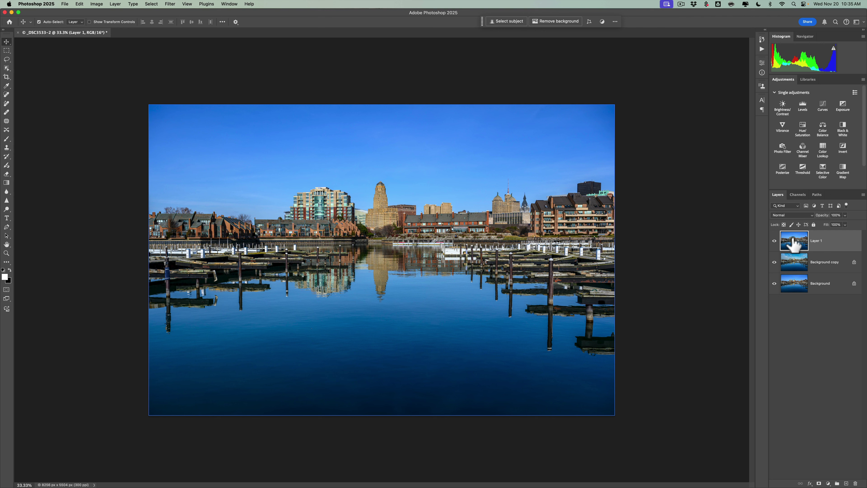
key("super+t")
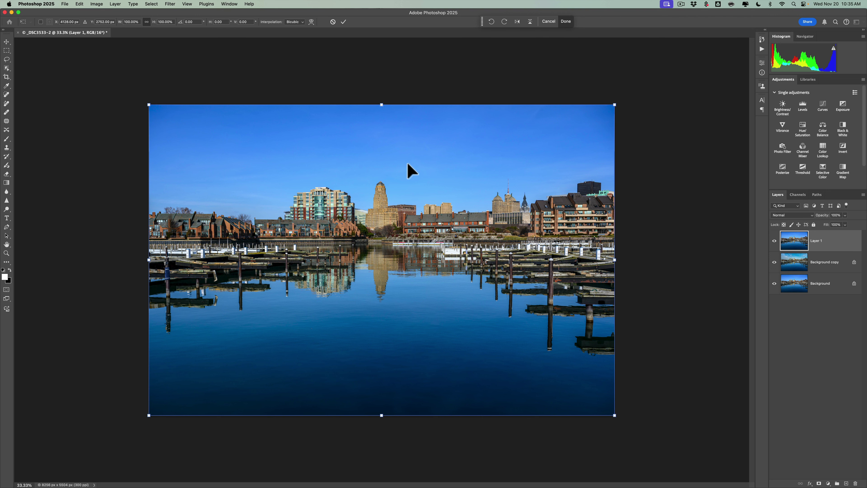
right_click(403, 147)
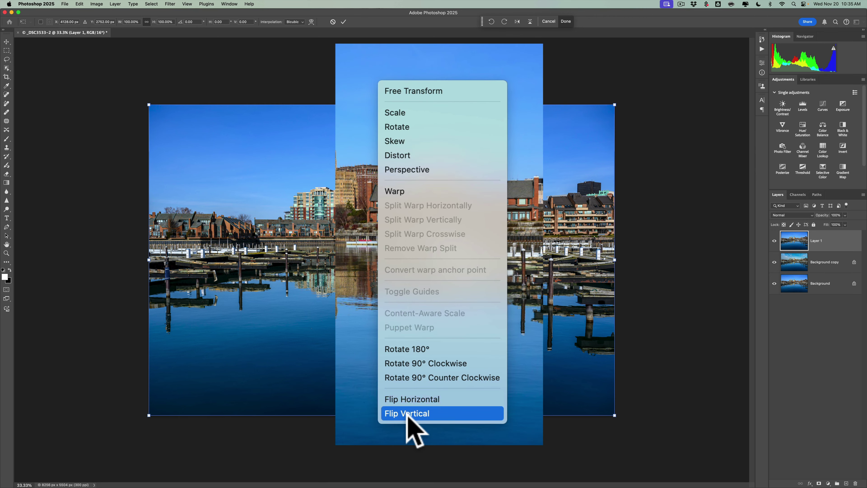
left_click(406, 414)
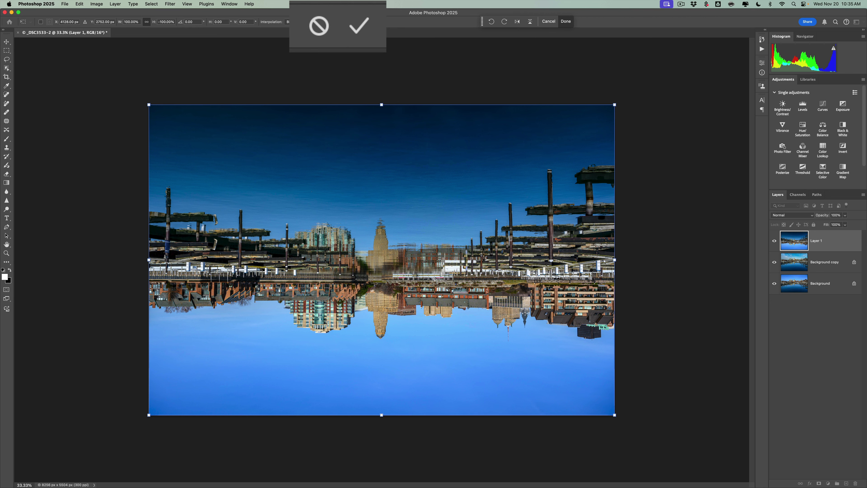
left_click(343, 23)
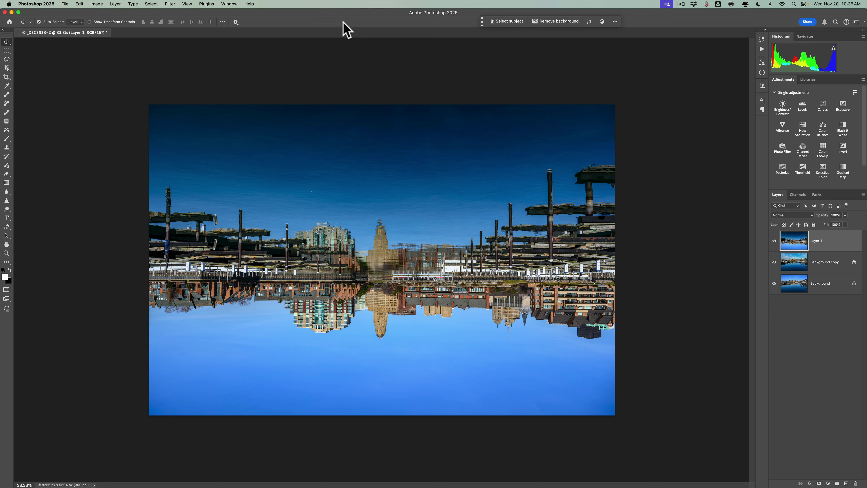
Step: Apply Sky Replacement to the flipped Layer 1 with the same contrail sky, output to a duplicate layer
left_click(79, 4)
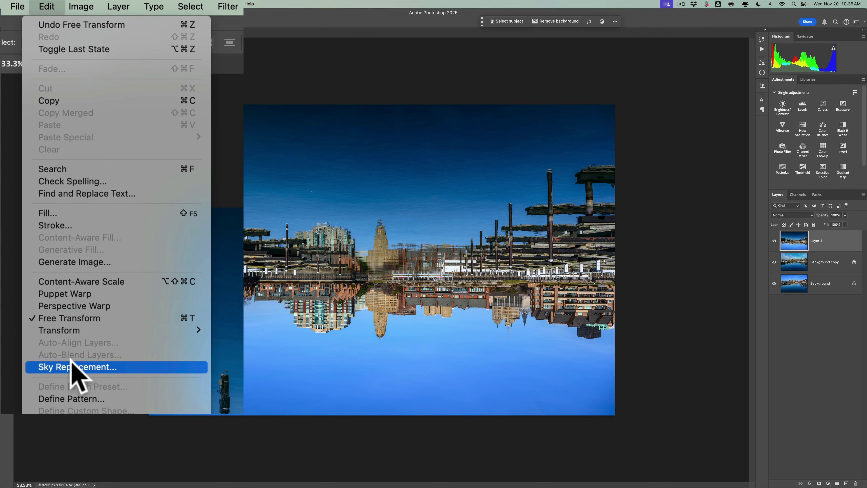
left_click(91, 180)
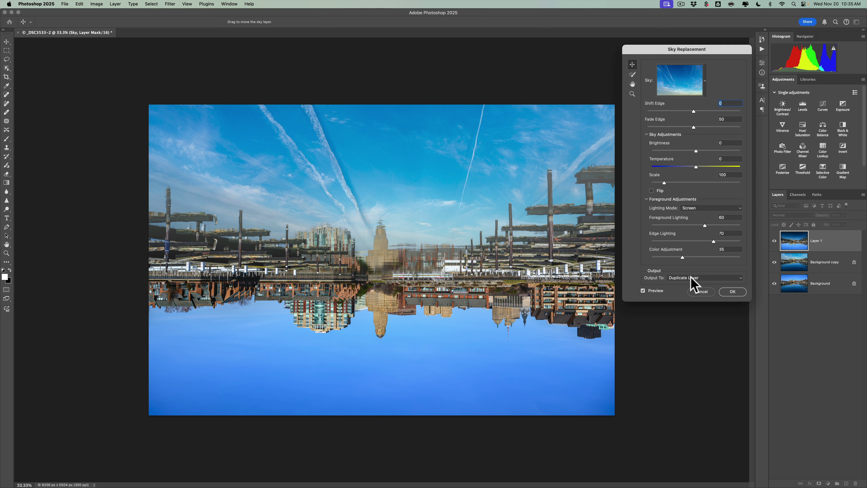
left_click(734, 292)
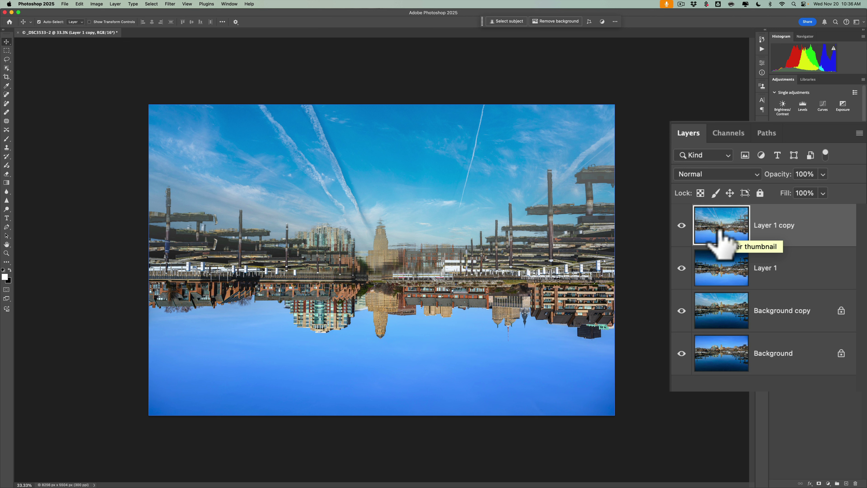
Step: Delete the flipped Layer 1 that still has the original water and sky
left_click(719, 270)
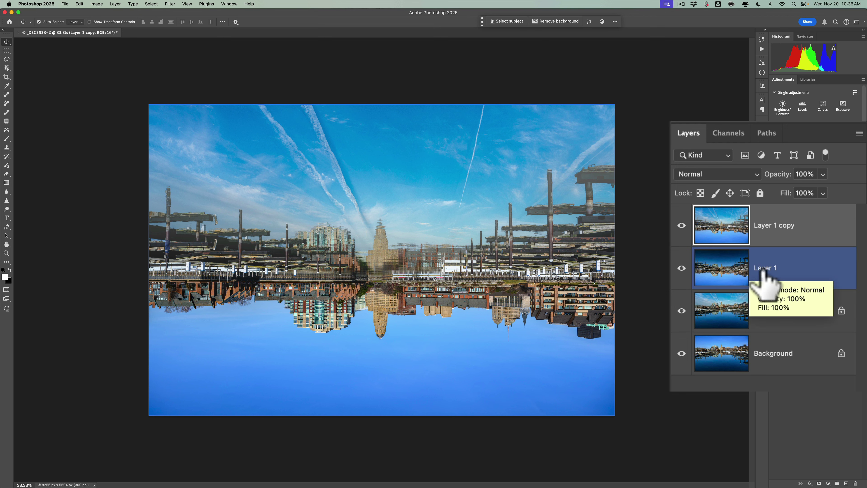
left_click(725, 271)
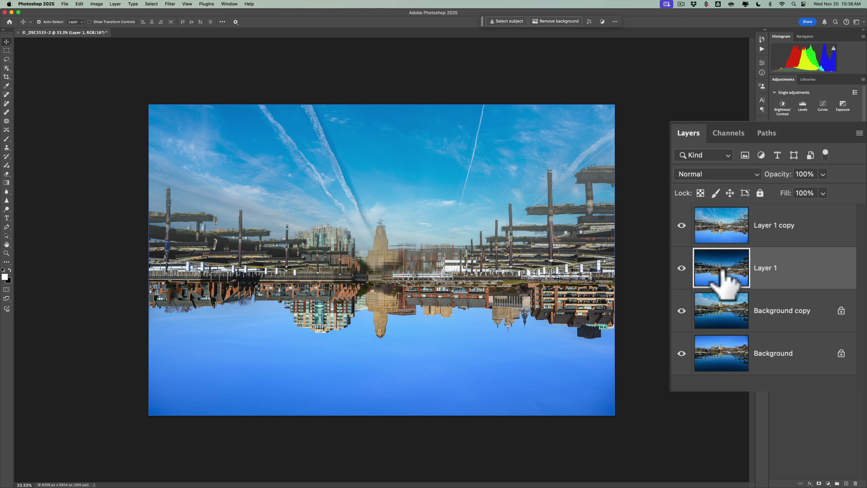
left_click_drag(726, 274, 855, 482)
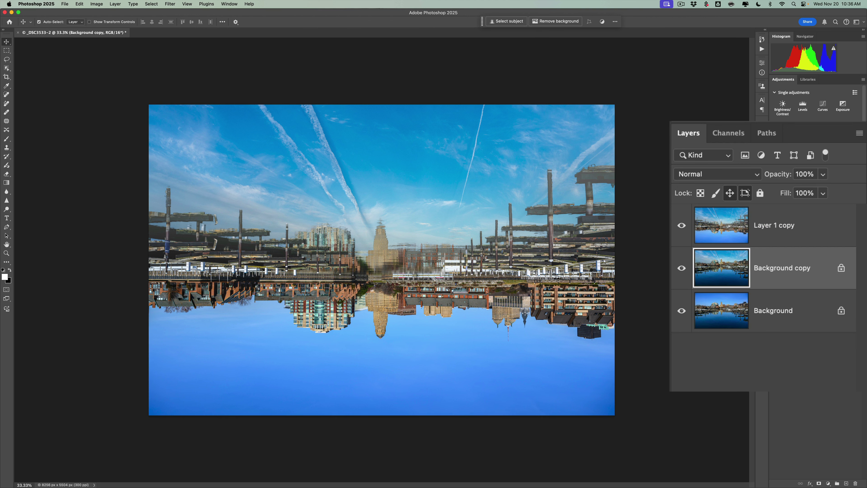
Step: Review the layer stack from the bottom up, showing Background alone, adding Background copy and finally Layer 1 copy
left_click(681, 311, "alt")
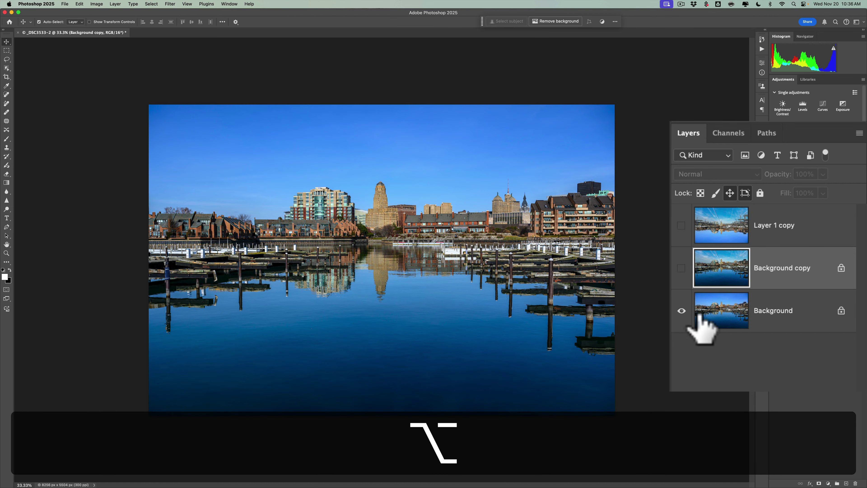
left_click(681, 268)
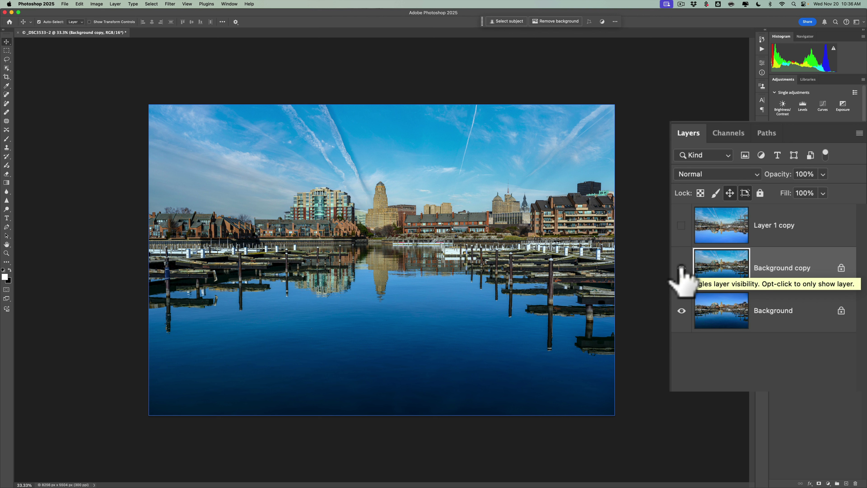
left_click(681, 226)
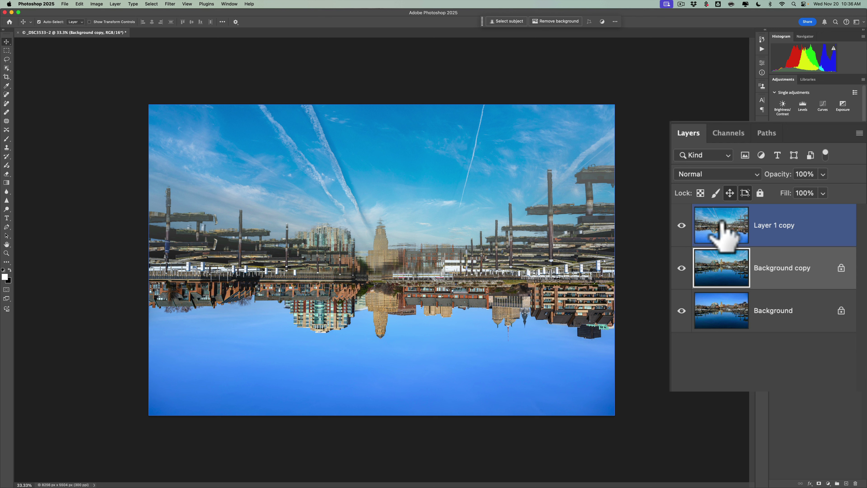
Step: Select the sky on Layer 1 copy and turn that selection into a layer mask
left_click(724, 231)
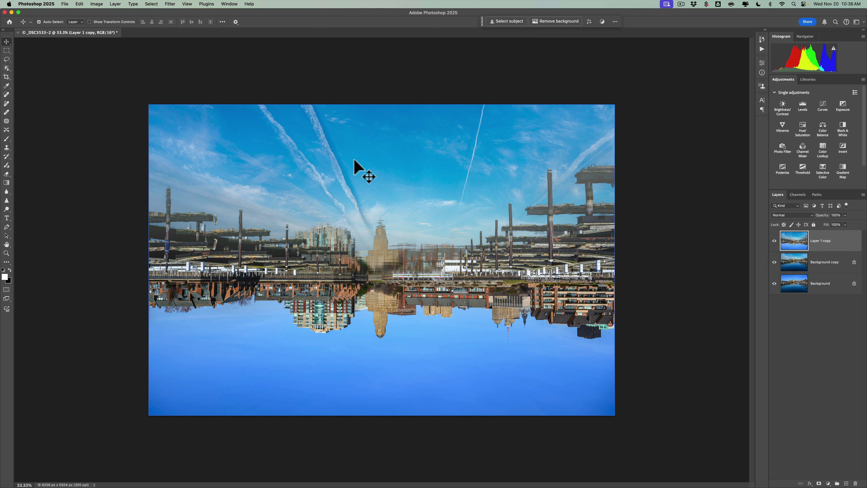
left_click(140, 5)
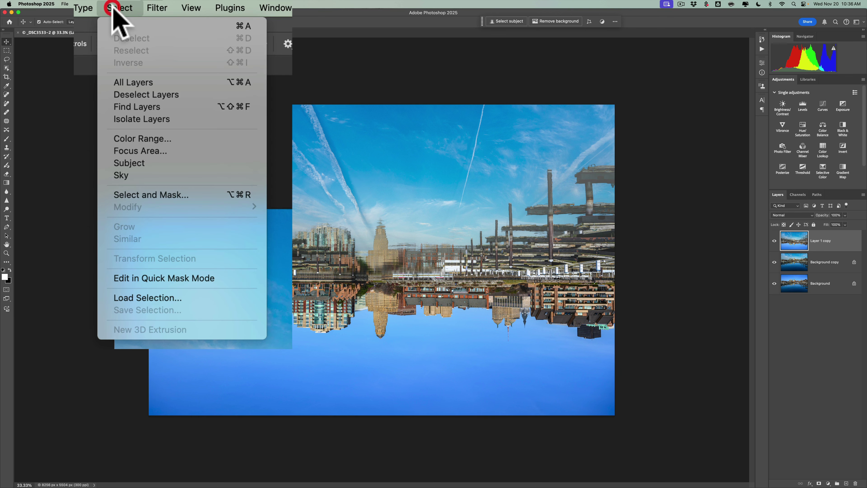
left_click(140, 177)
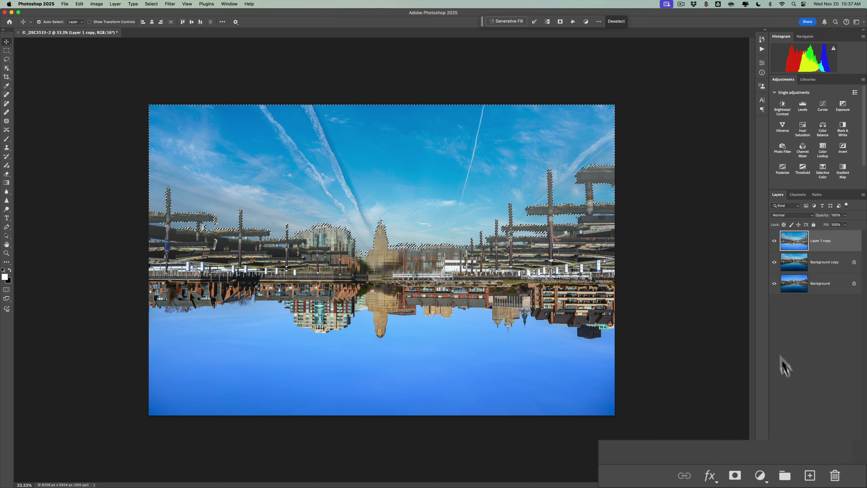
left_click(736, 476)
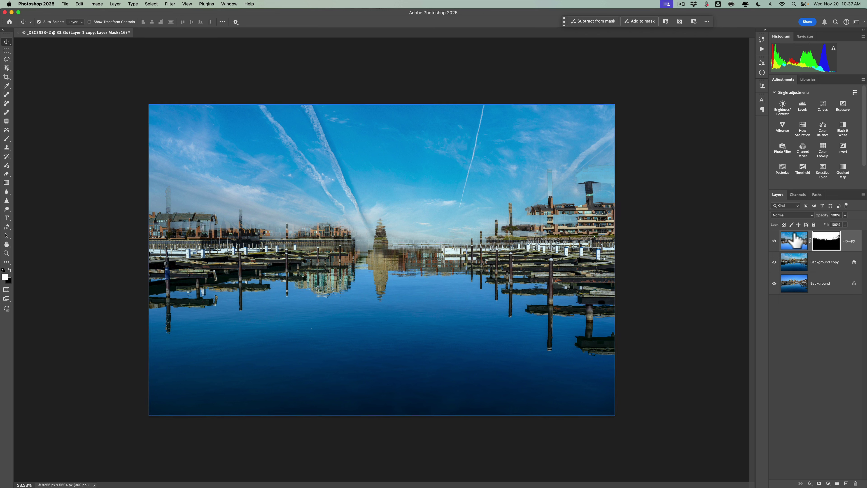
Step: Flip Layer 1 copy vertically together with its mask using Free Transform, placing the contrail sky over the water
left_click(794, 239)
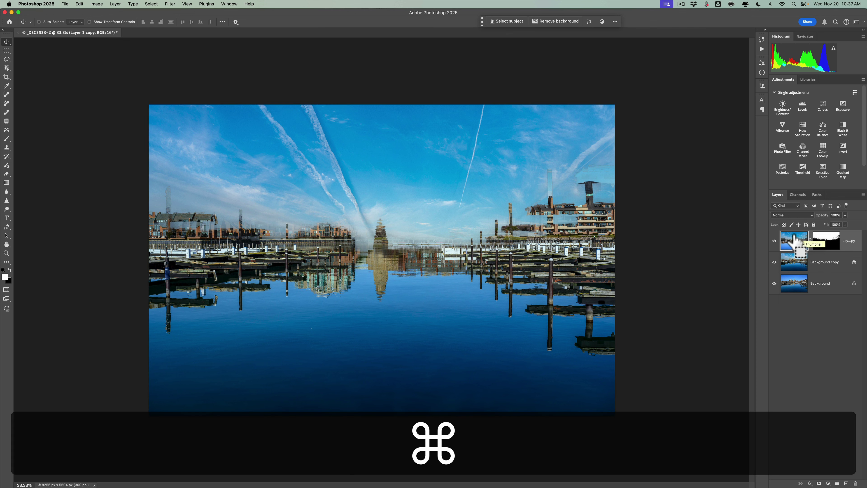
key("super+t")
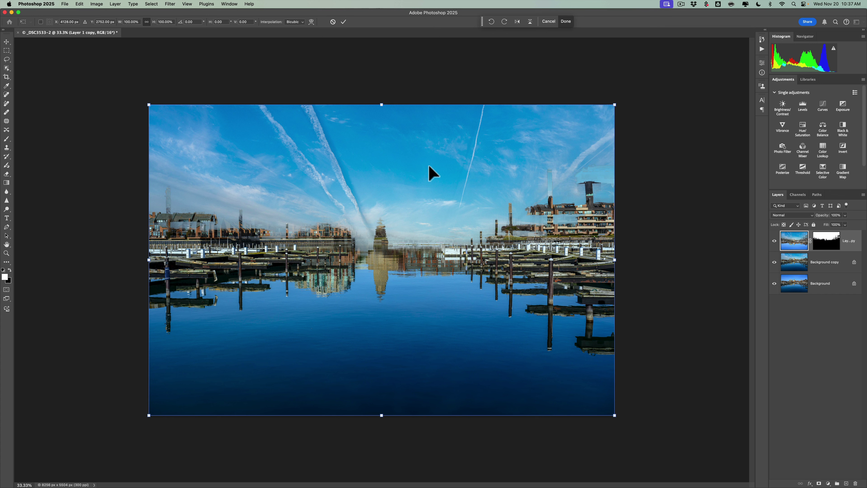
right_click(429, 167)
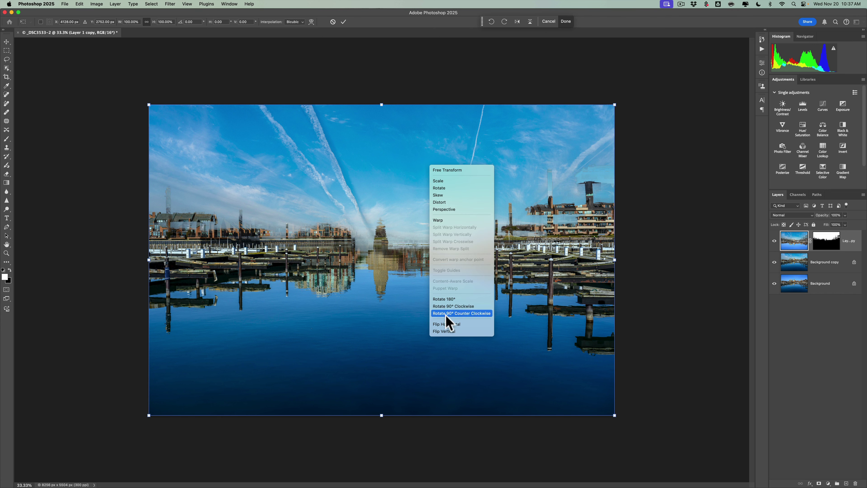
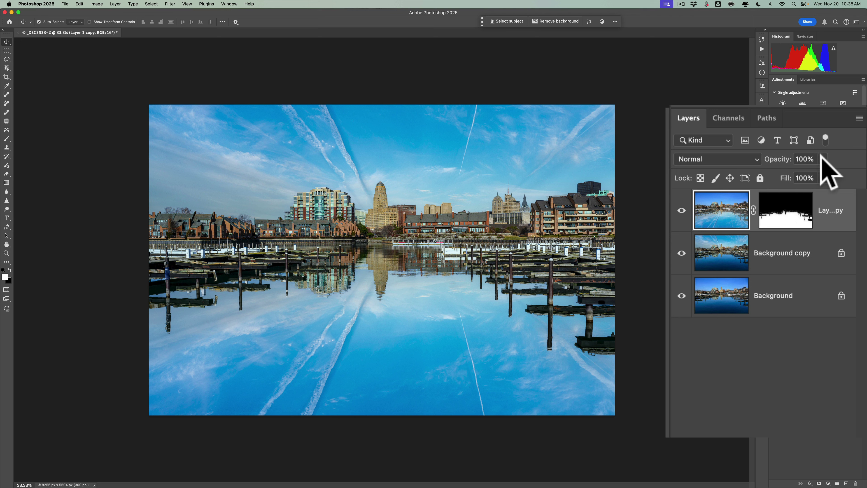
Step: Reduce the opacity of Layer 1 copy to 43% and set its blending mode to Screen
left_click(821, 158)
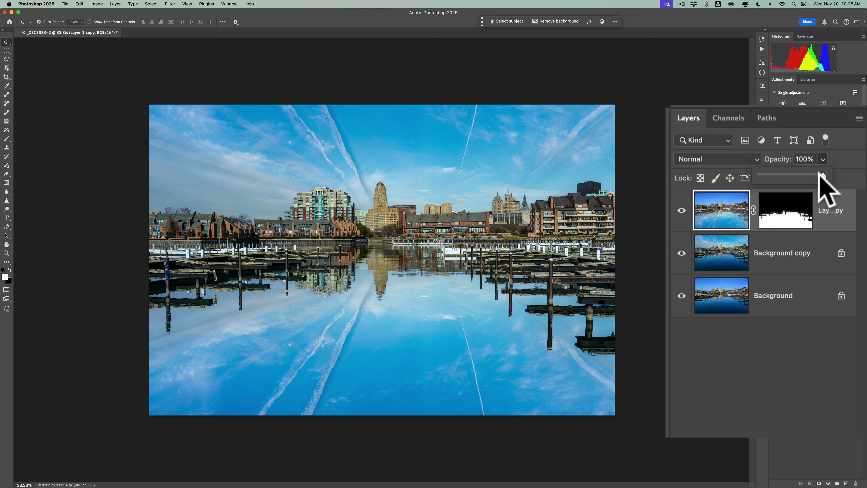
left_click(823, 158)
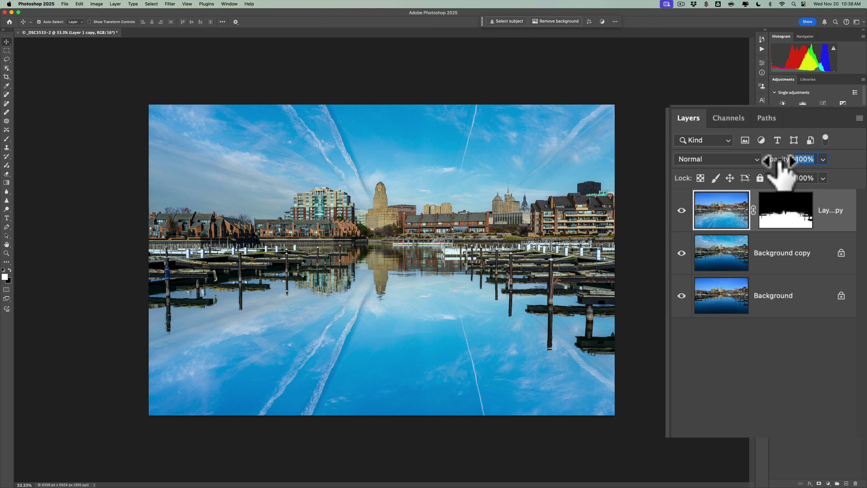
left_click_drag(779, 160, 741, 160)
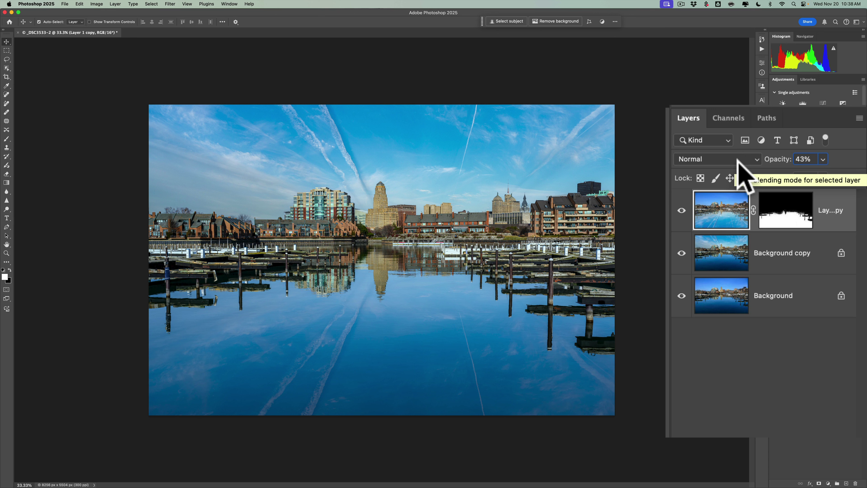
left_click(756, 159)
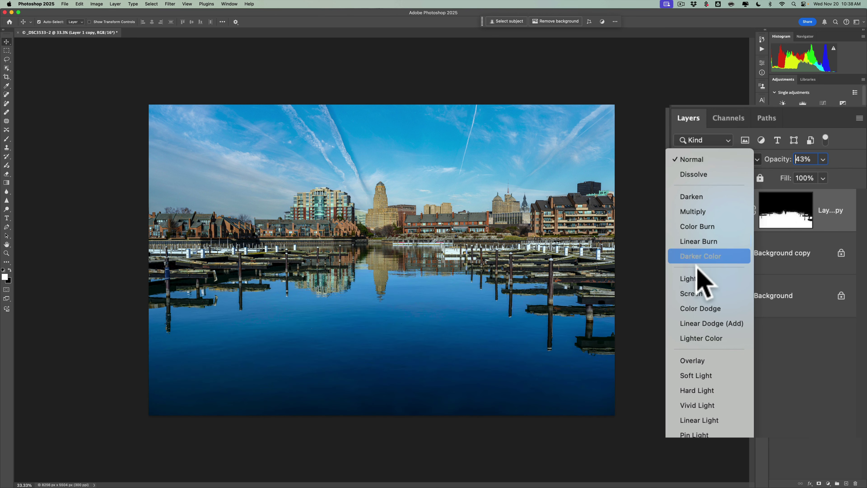
left_click(695, 294)
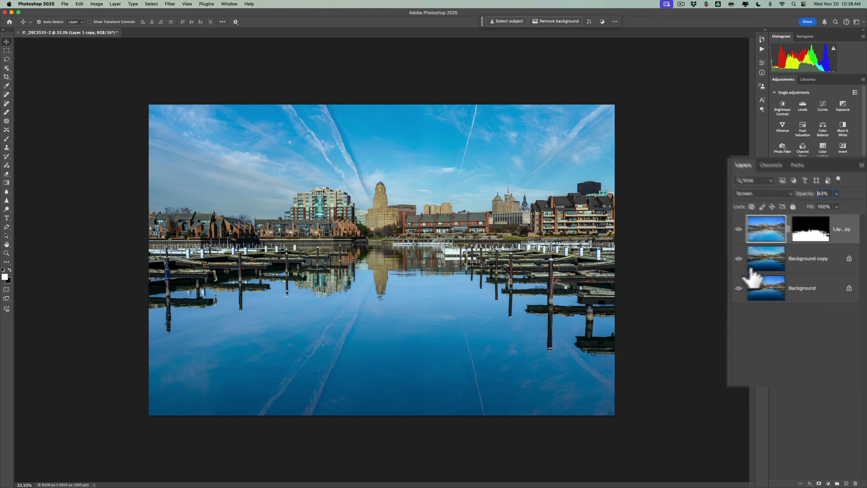